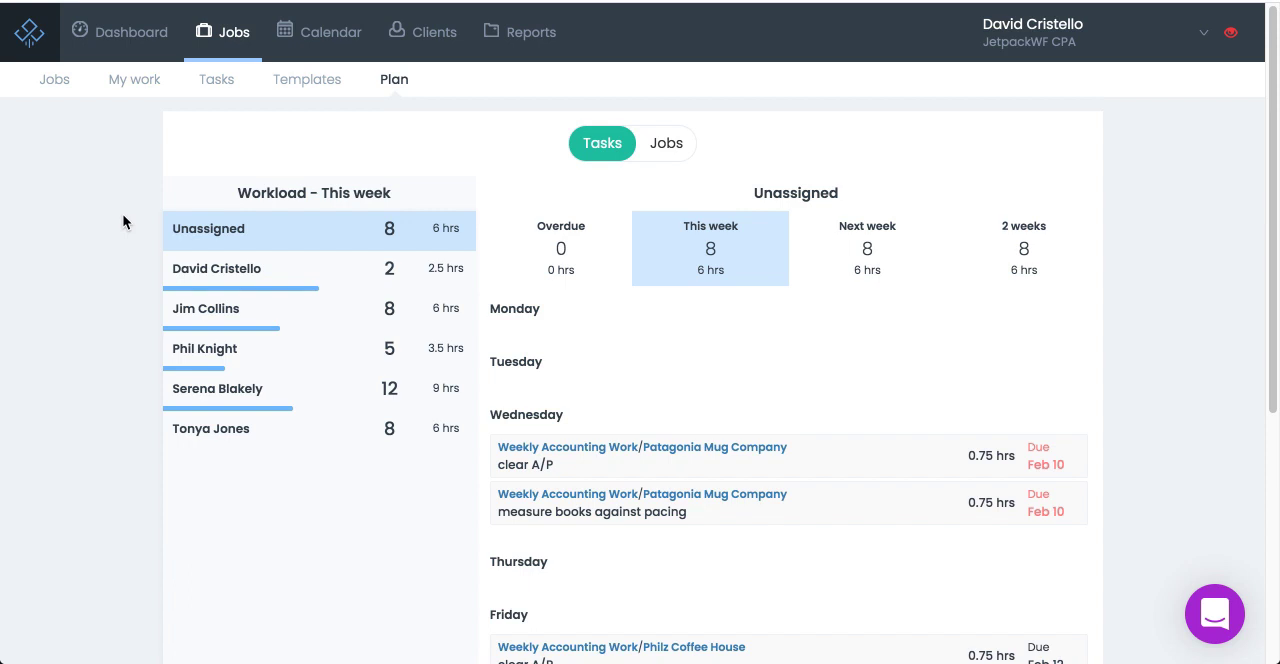
Review the unassigned workload by jobs and by tasks, comparing next week with this week's day-by-day task list.
left_click(663, 158)
left_click(600, 155)
left_click(22, 293)
left_click(840, 252)
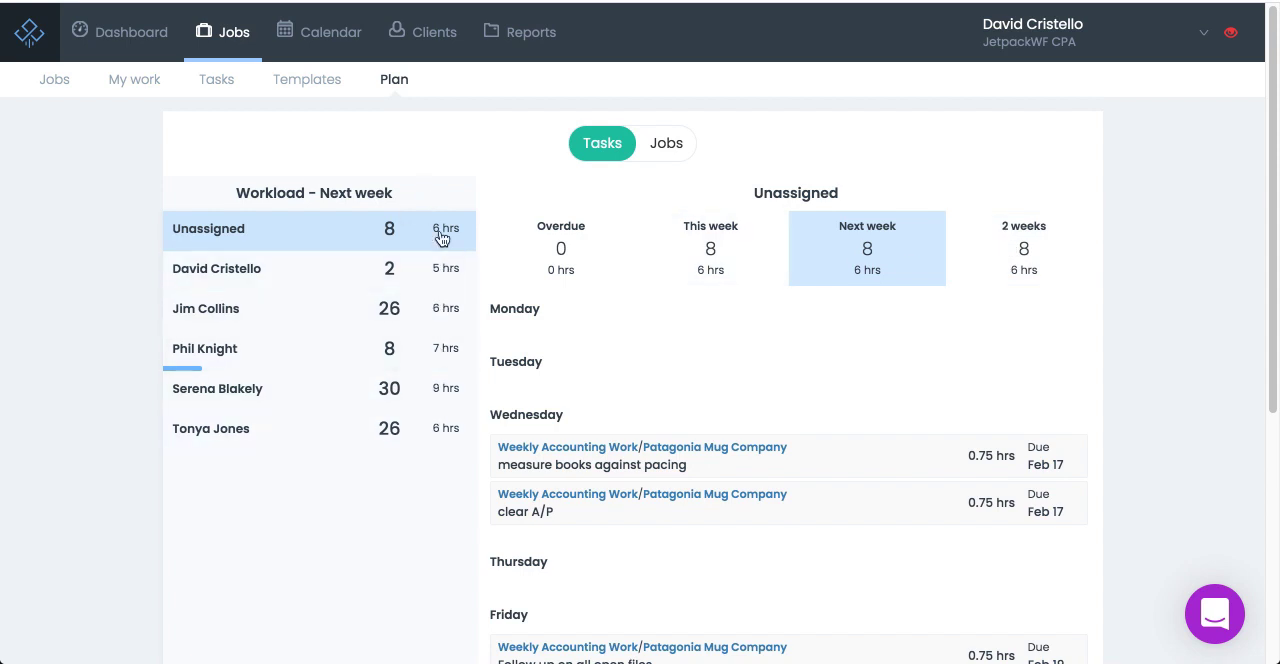
left_click(697, 259)
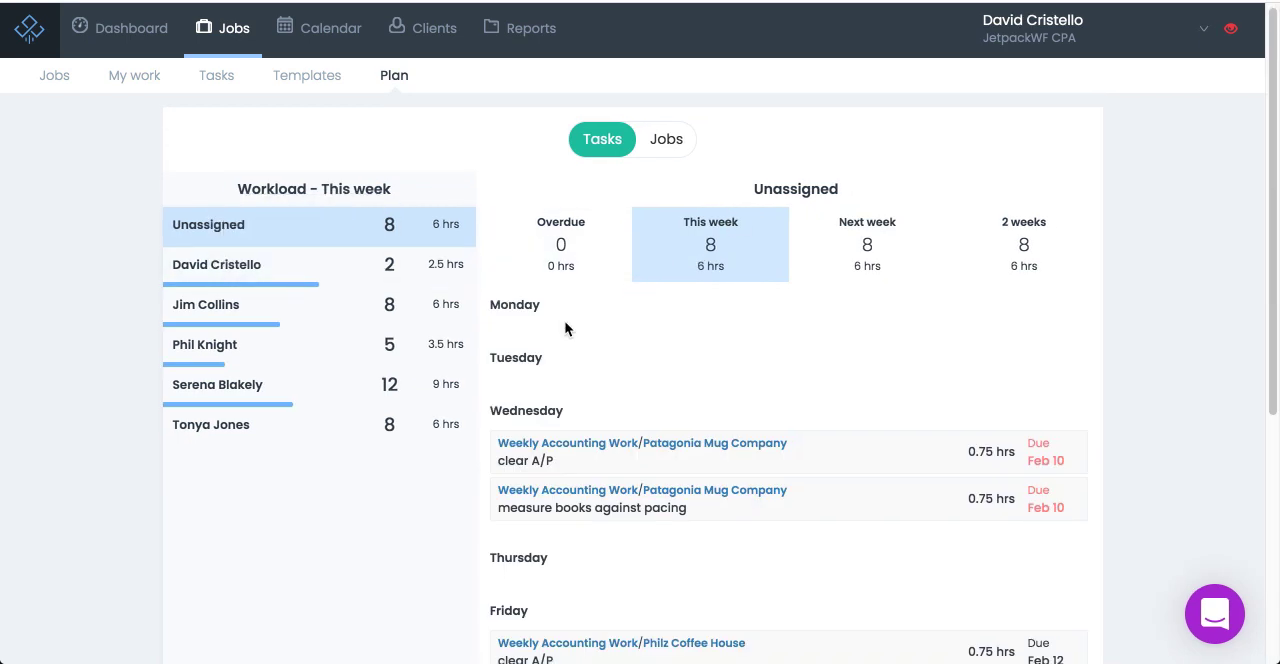
scroll(574, 322, "down", 2)
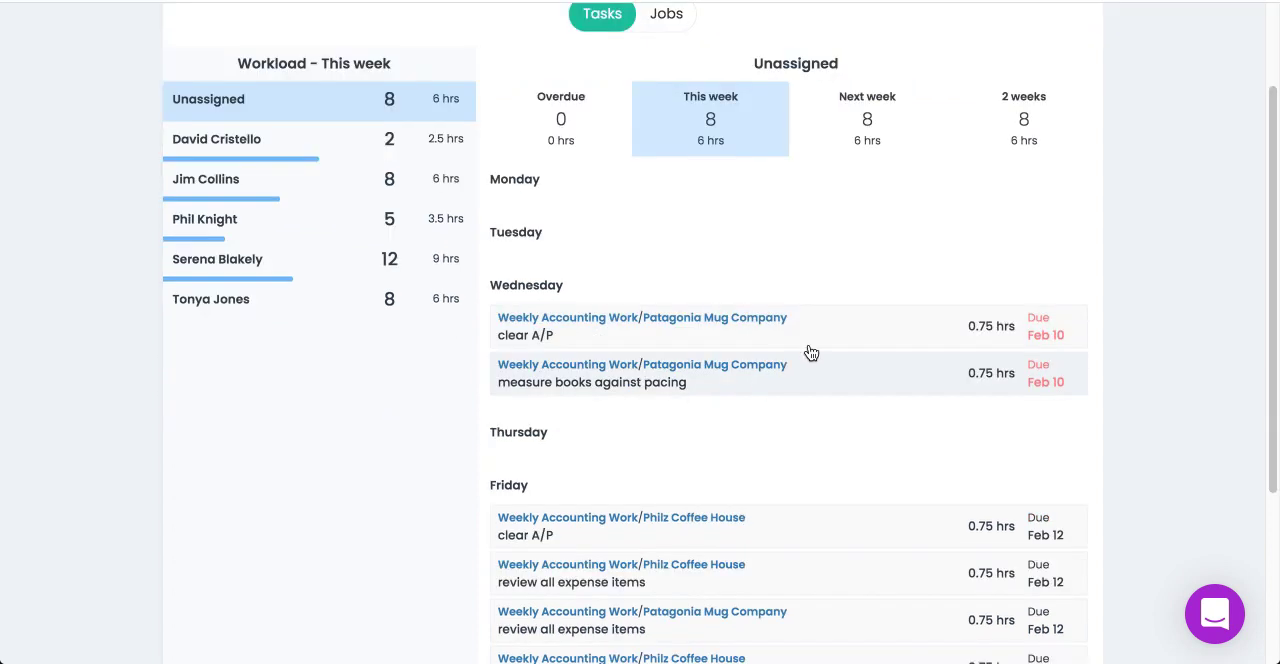
scroll(831, 337, "up", 1)
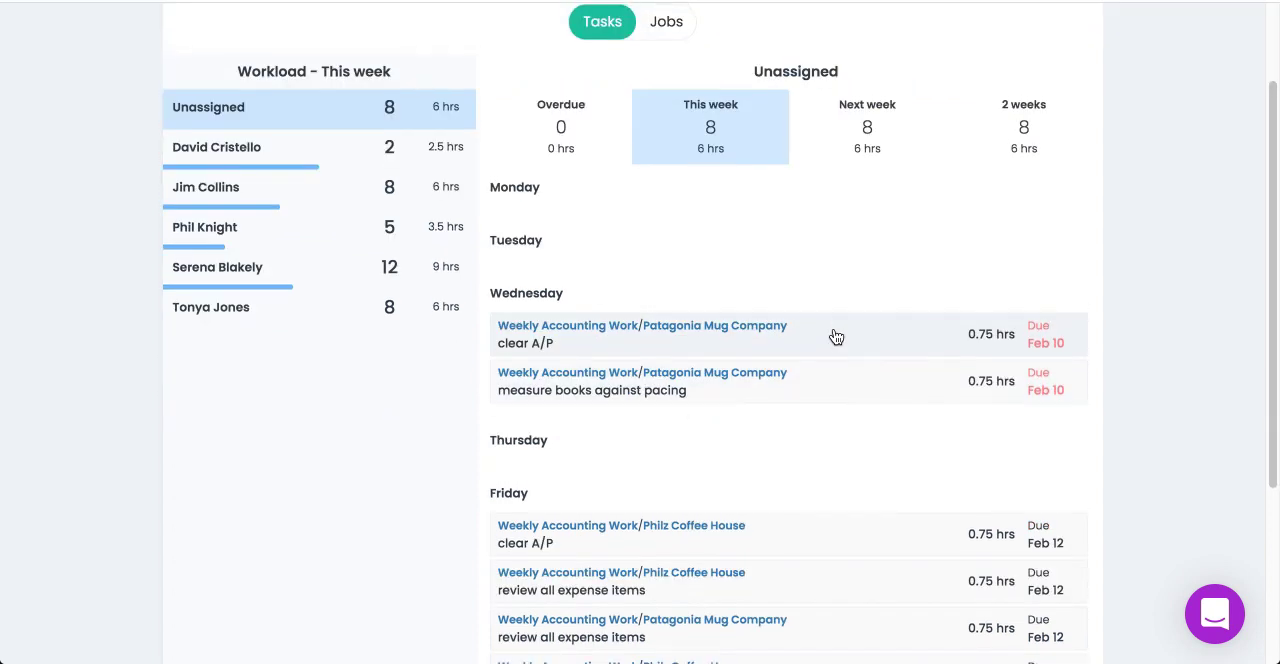
scroll(831, 335, "up", 2)
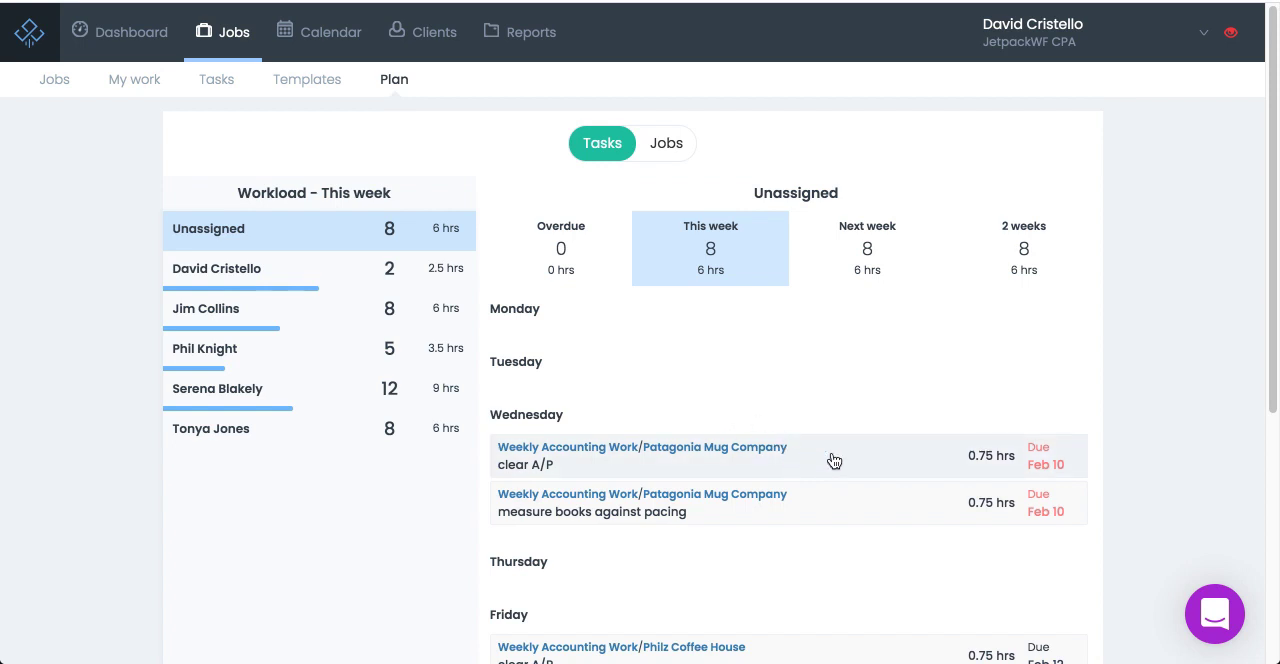
Assign Wednesday's unassigned "clear A/P" task for Patagonia Mug Company to the last team member in the workload list.
scroll(560, 309, "down", 1)
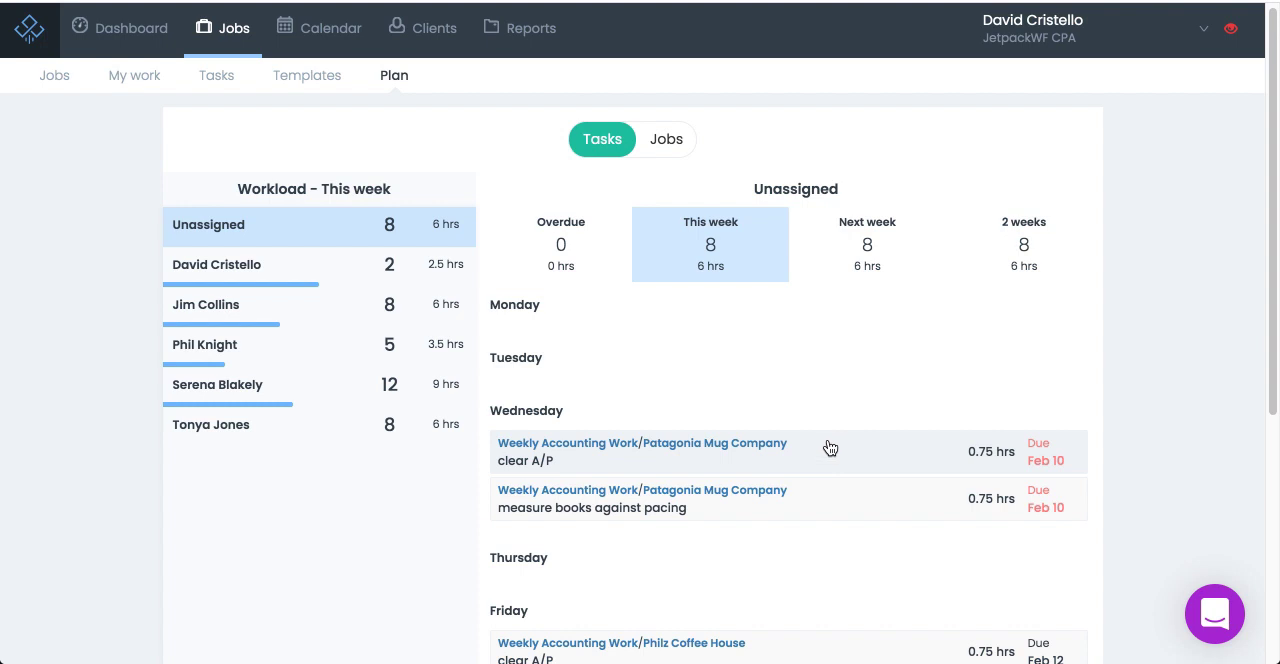
scroll(832, 403, "down", 1)
left_click_drag(837, 449, 270, 415)
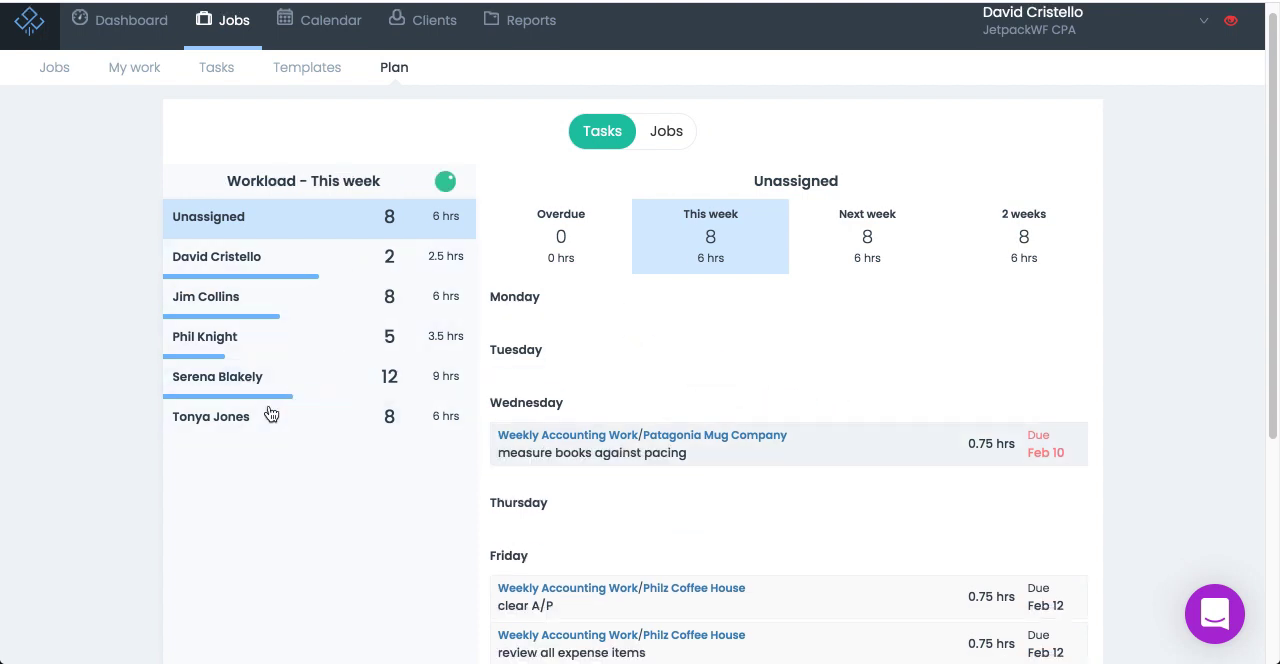
Assign the first three remaining unassigned tasks together to the third team member and the other four Friday tasks to the first team member.
scroll(523, 431, "down", 1)
scroll(597, 403, "down", 2)
scroll(596, 403, "down", 1)
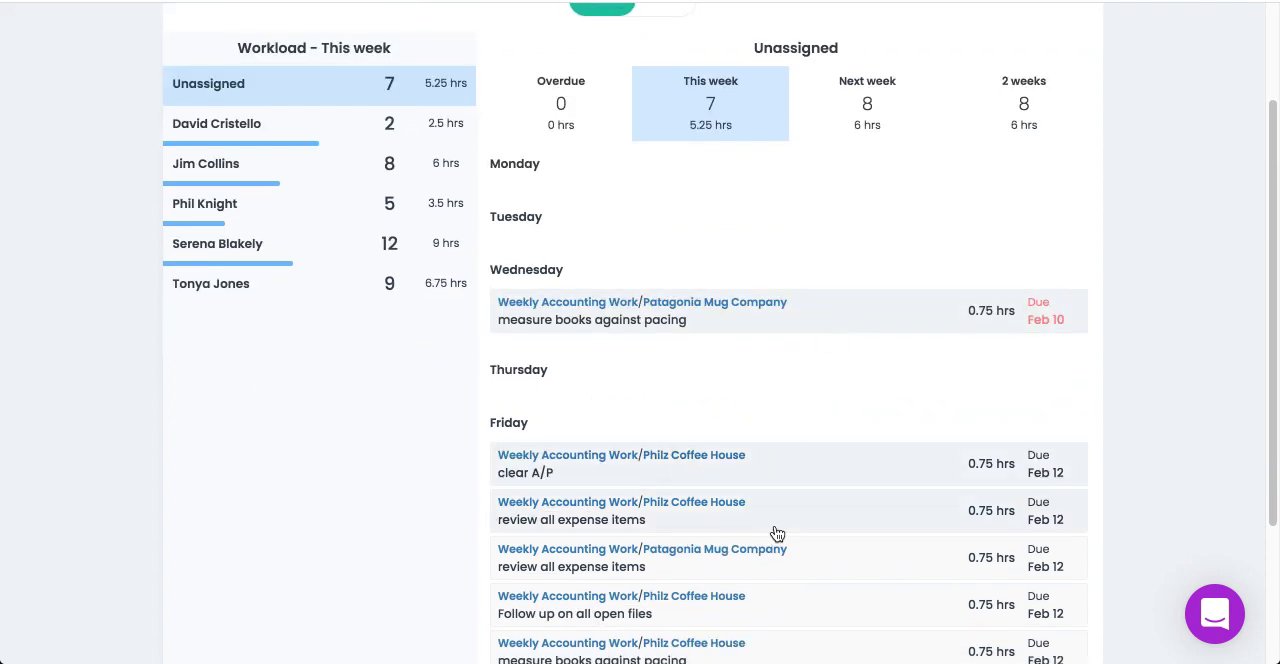
scroll(778, 532, "up", 3)
left_click_drag(811, 462, 372, 350)
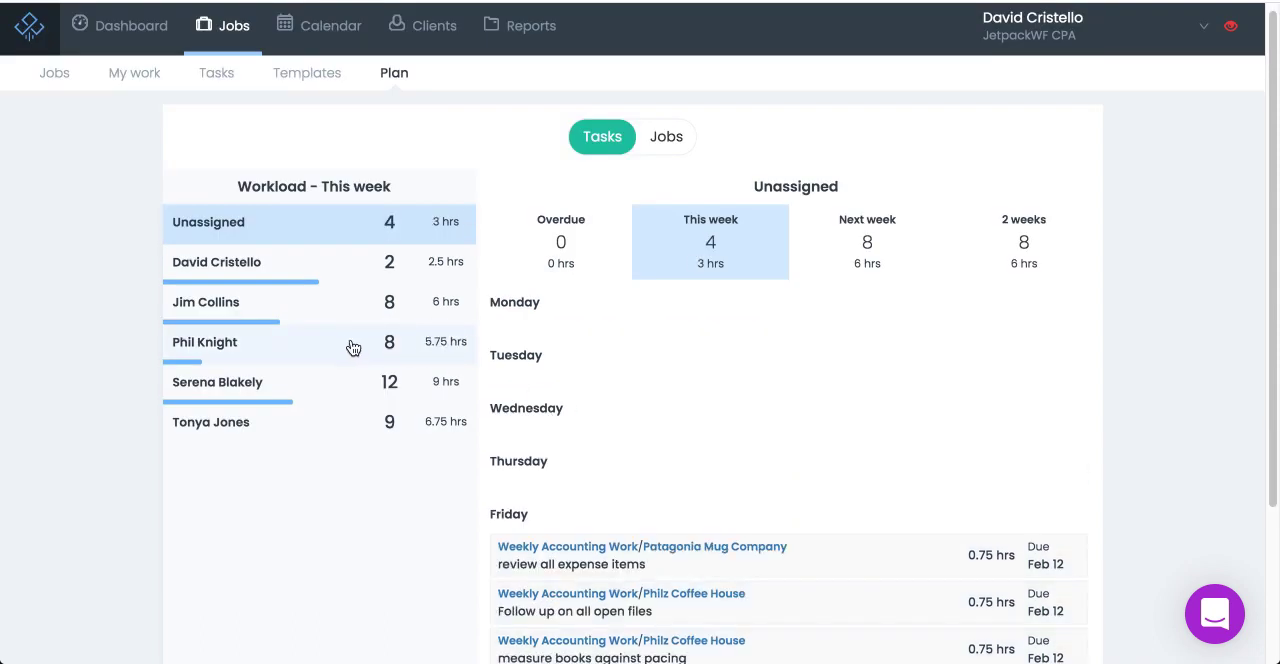
scroll(584, 373, "down", 2)
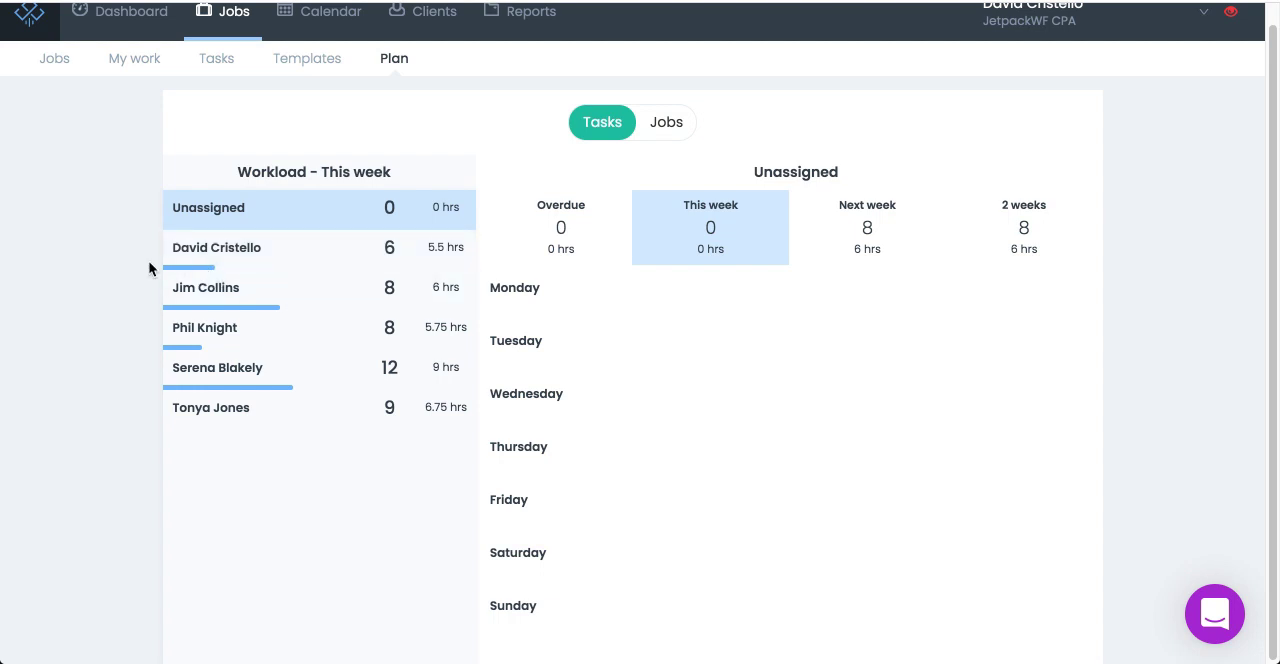
Review every team member's tasks for this week, plus the last member's tasks for next week and two weeks out.
left_click(319, 265)
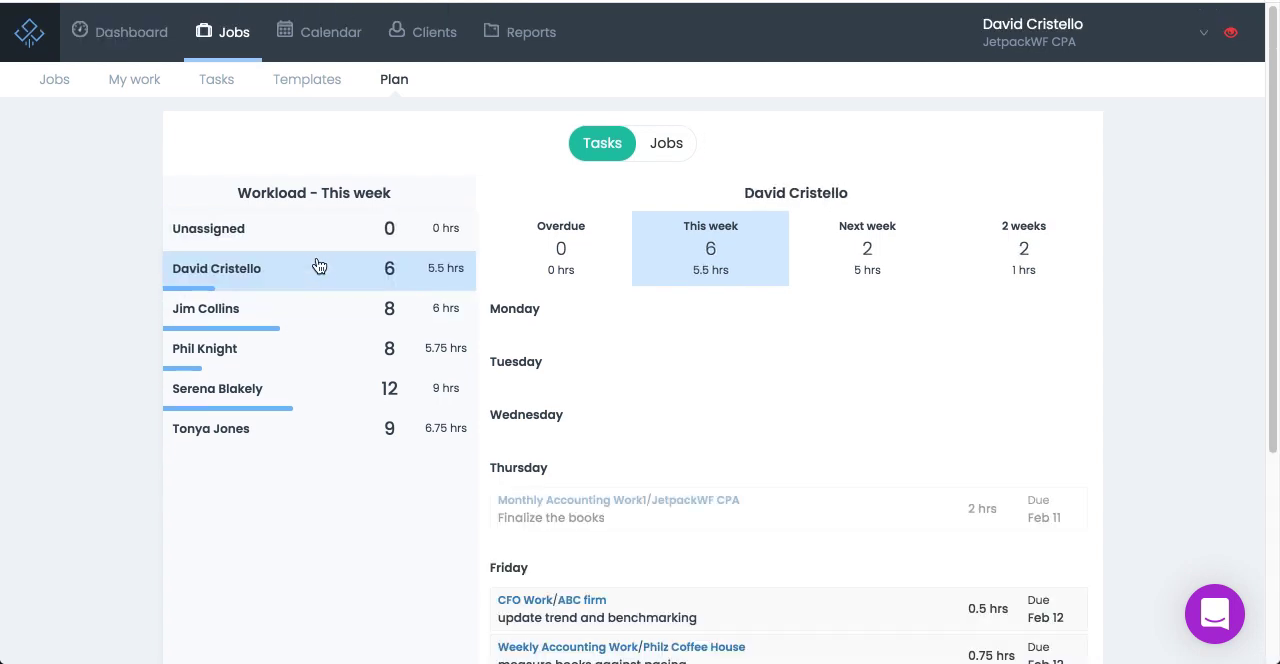
left_click(335, 316)
left_click(316, 362)
left_click(313, 402)
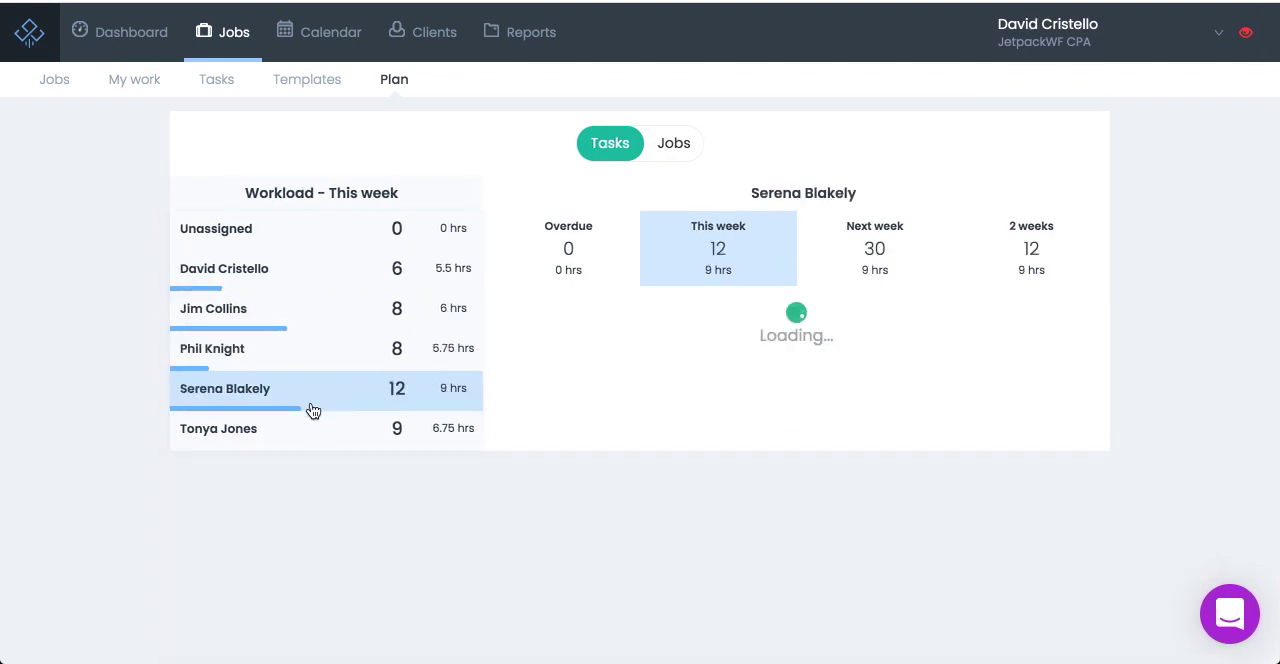
left_click(310, 431)
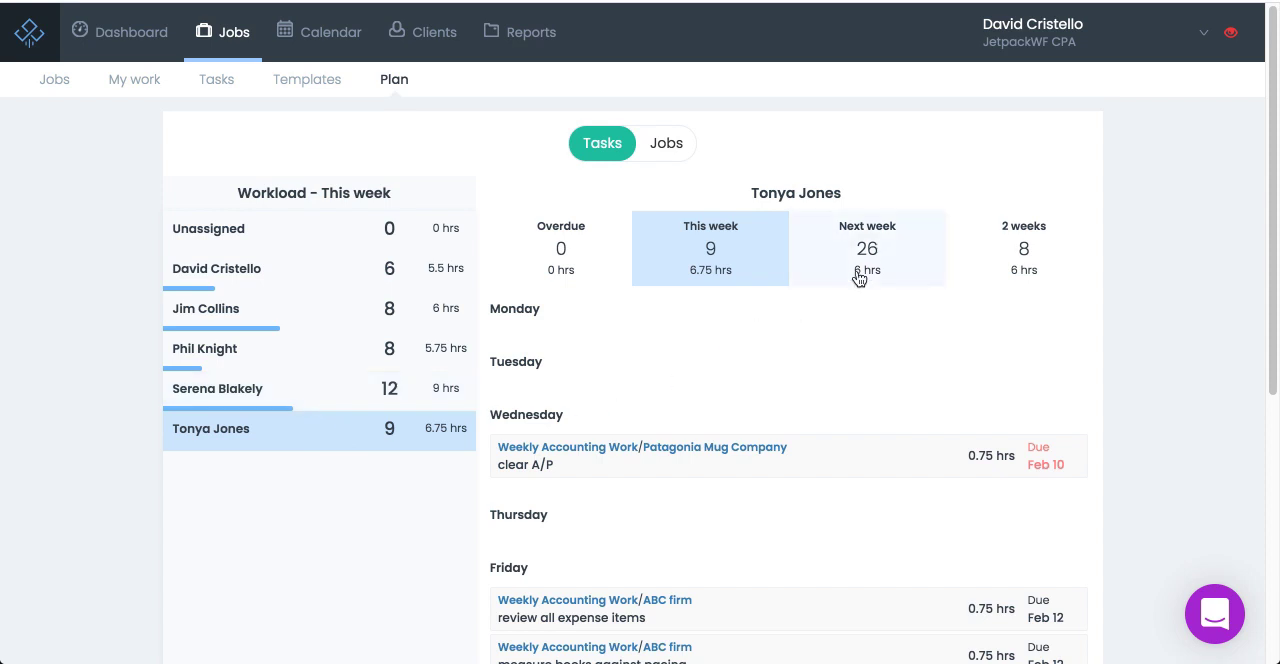
left_click(851, 282)
scroll(768, 305, "down", 1)
scroll(768, 305, "up", 1)
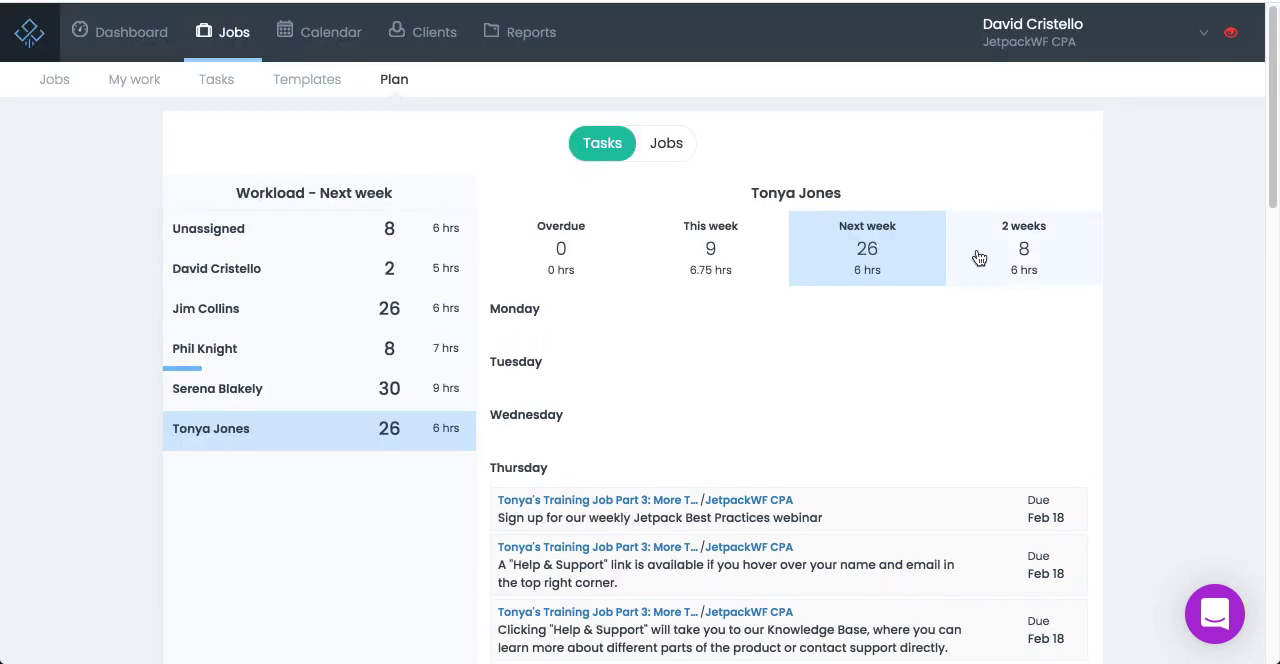
left_click(979, 258)
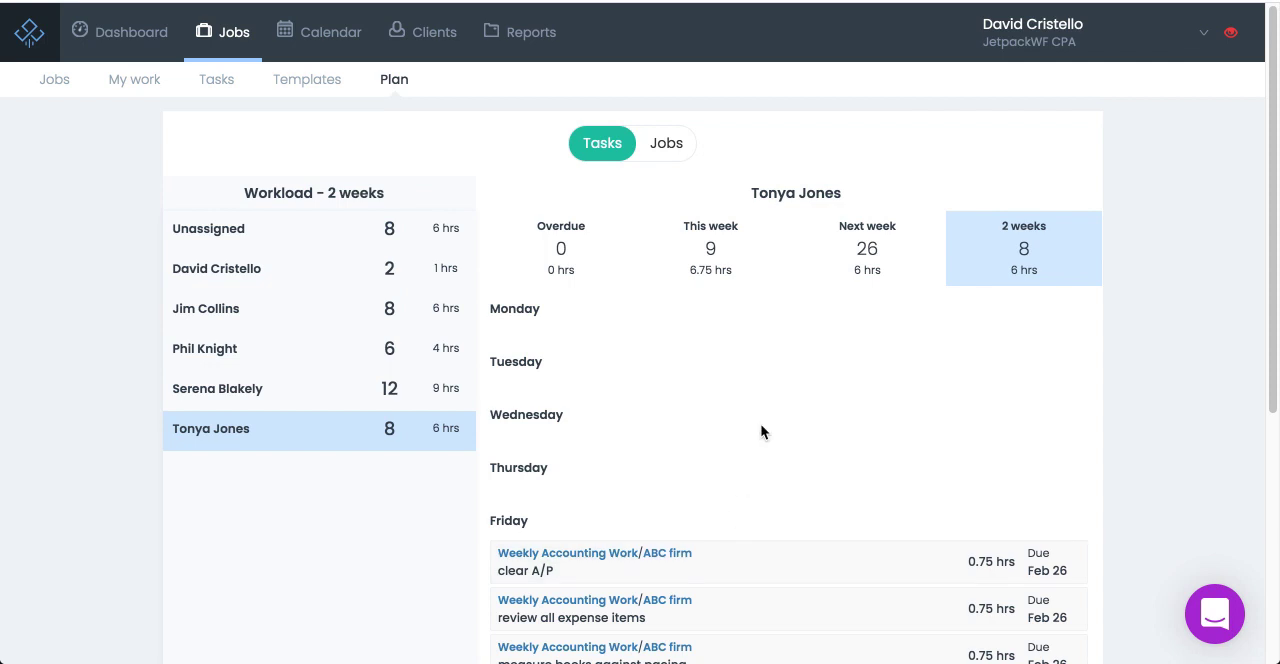
Move the last team member's first two Thursday training tasks, the webinar sign-up and the "Help & Support" link, from next week to 2 weeks.
left_click(823, 283)
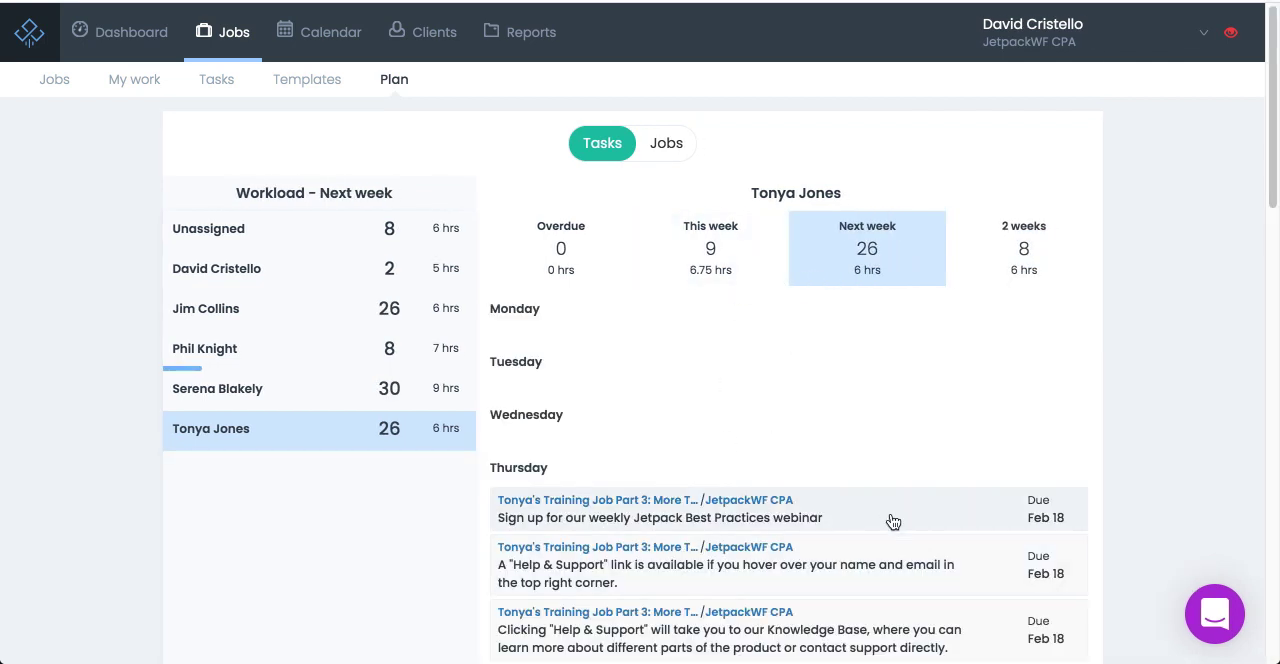
left_click_drag(860, 517, 1023, 252)
left_click_drag(898, 520, 1030, 279)
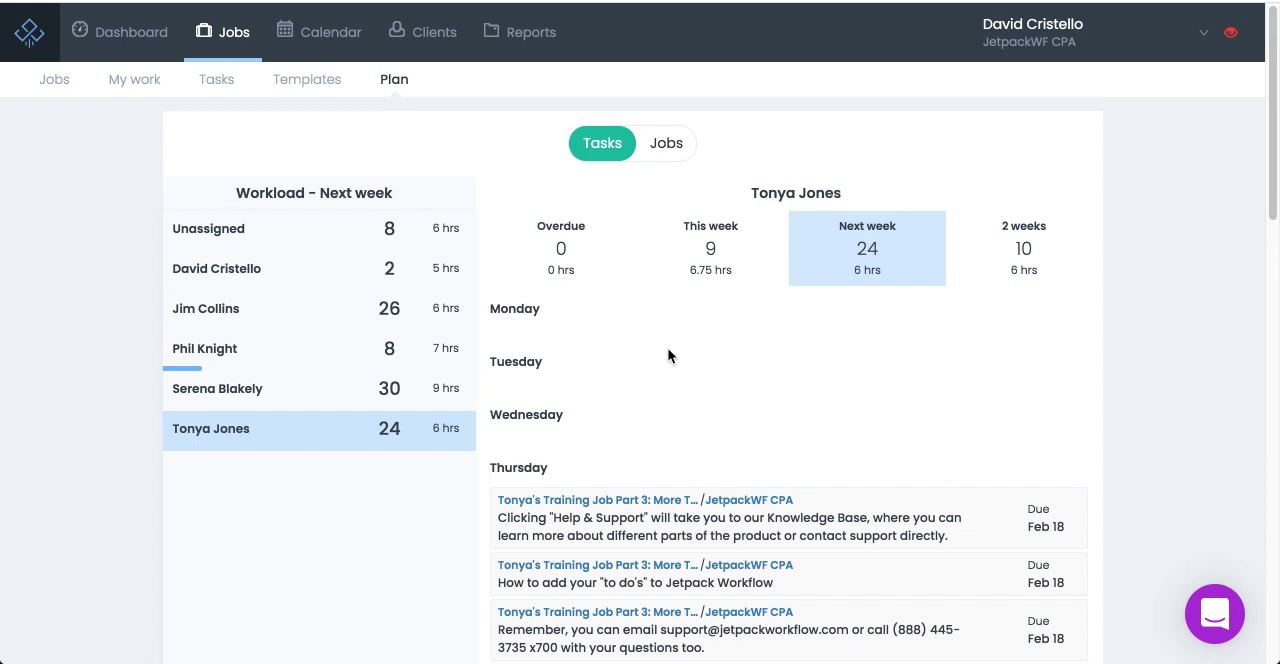
In the jobs view, reassign next week's Weekly Accounting Work for JetpackWF CPA to the third team member and for ABC firm to the second.
left_click(666, 143)
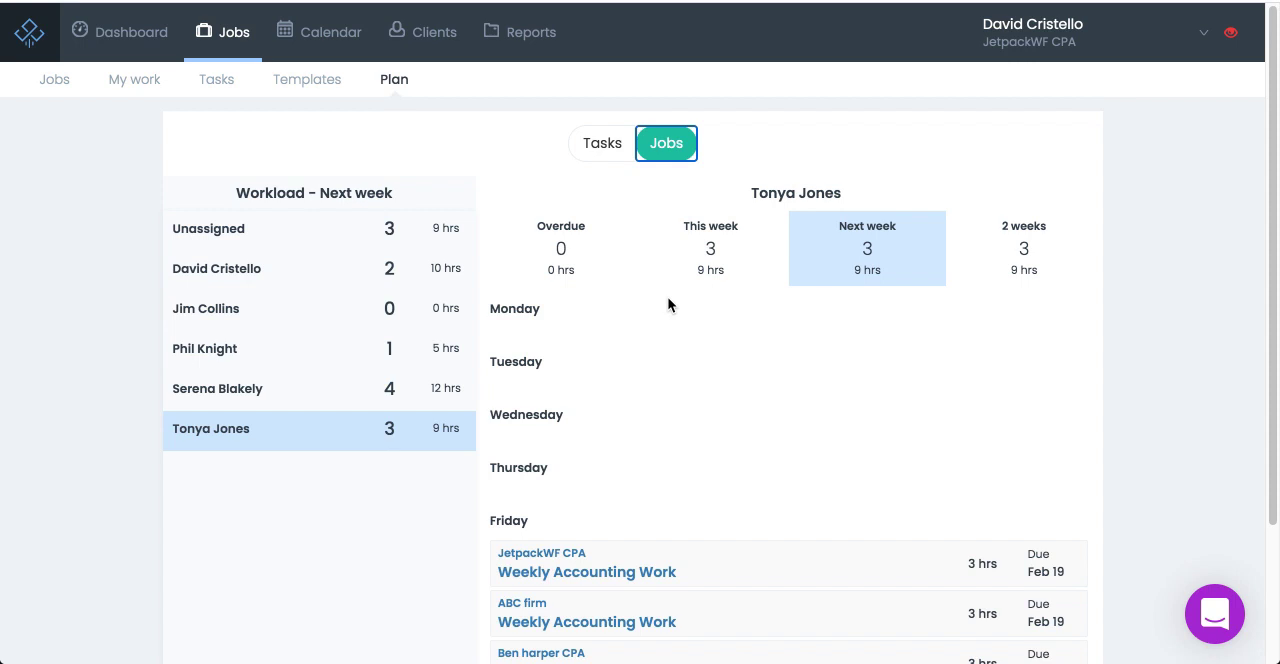
left_click_drag(749, 571, 333, 365)
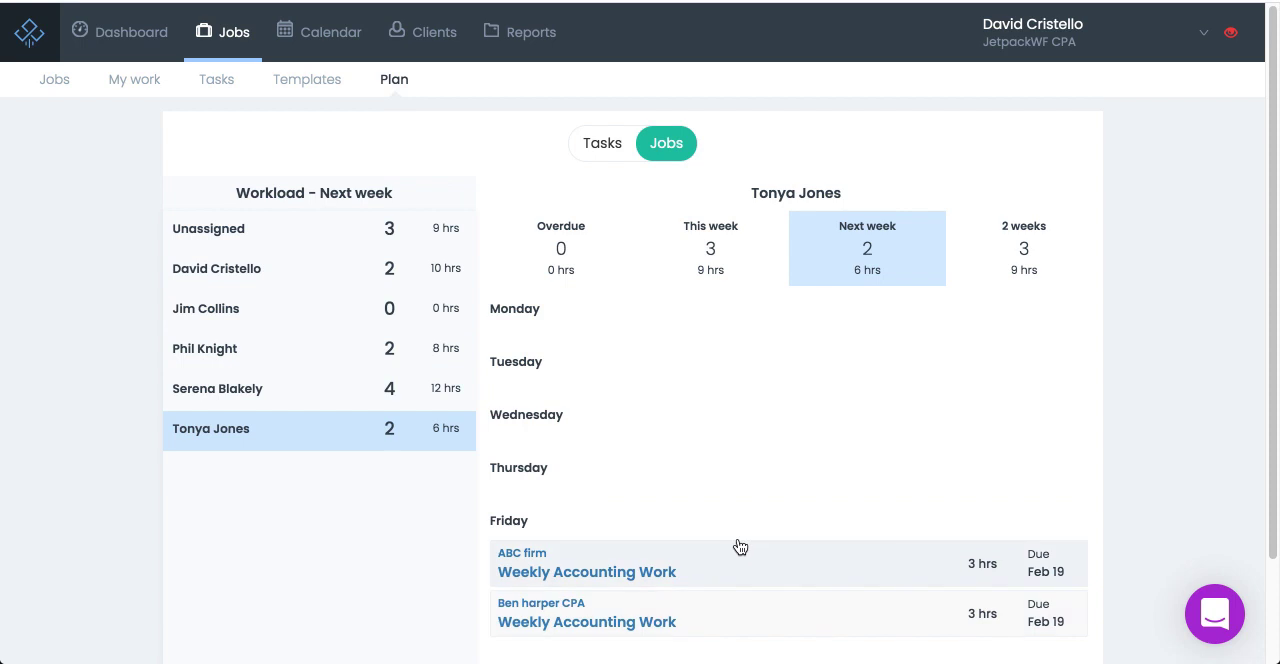
left_click_drag(734, 563, 334, 329)
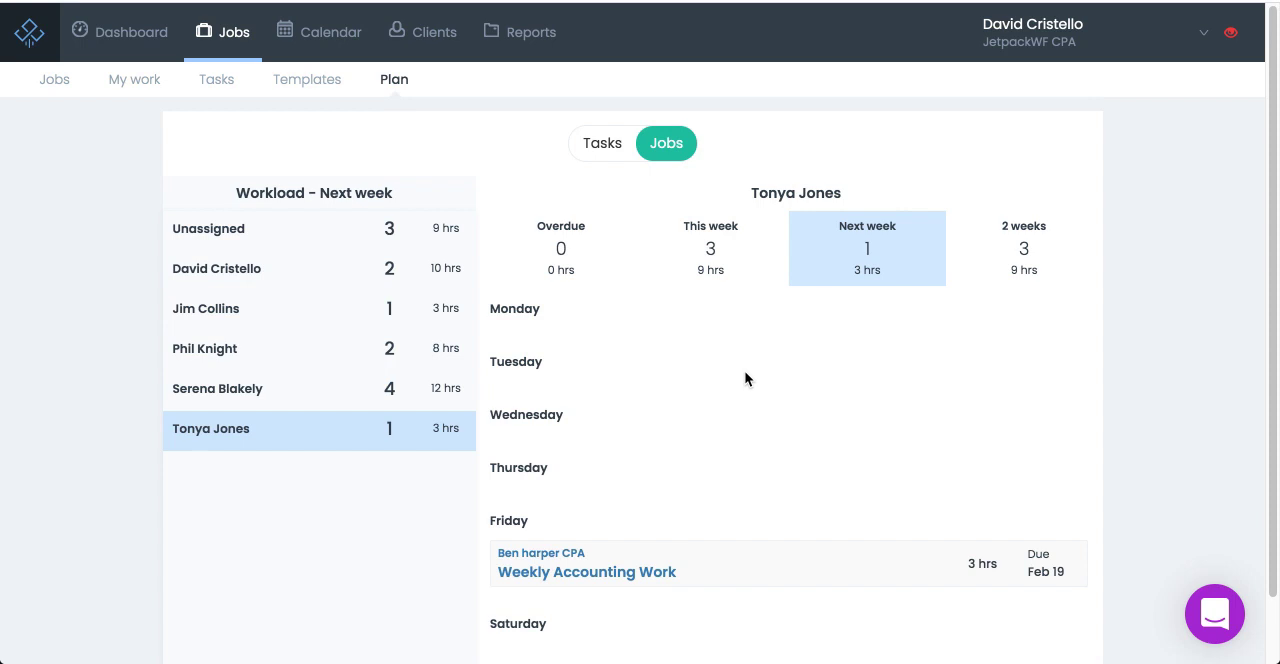
Review the last team member's jobs for this week and next week, and their task list for this week.
left_click(731, 266)
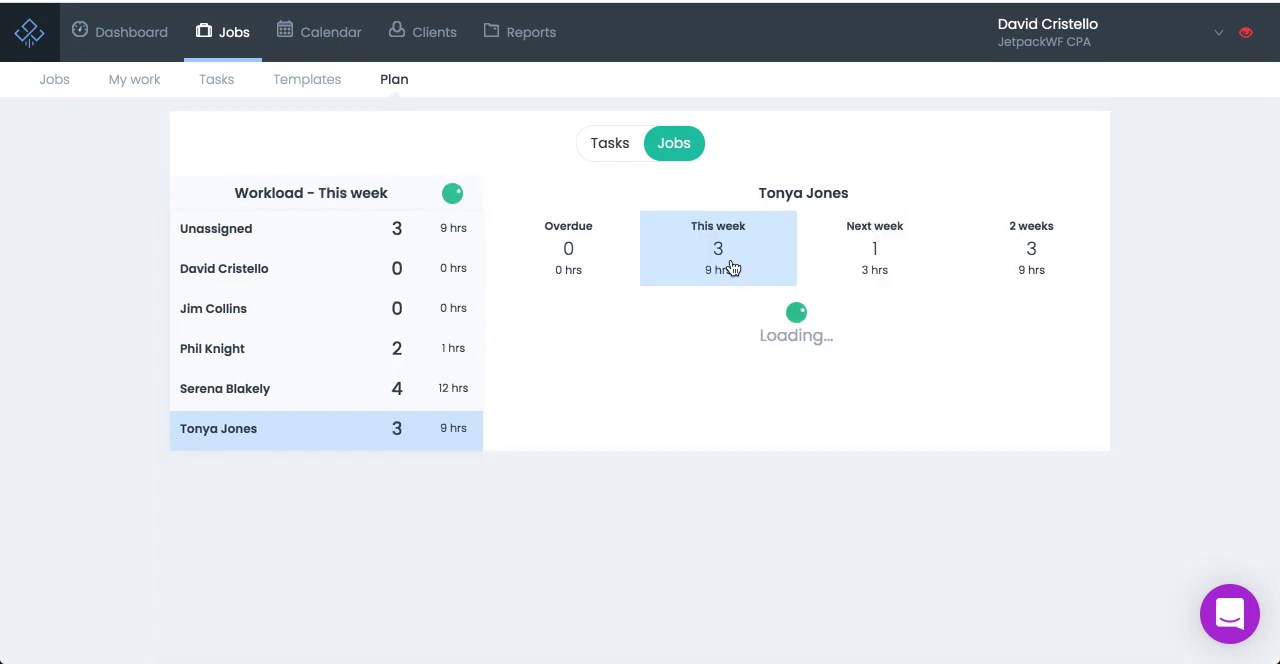
left_click(853, 283)
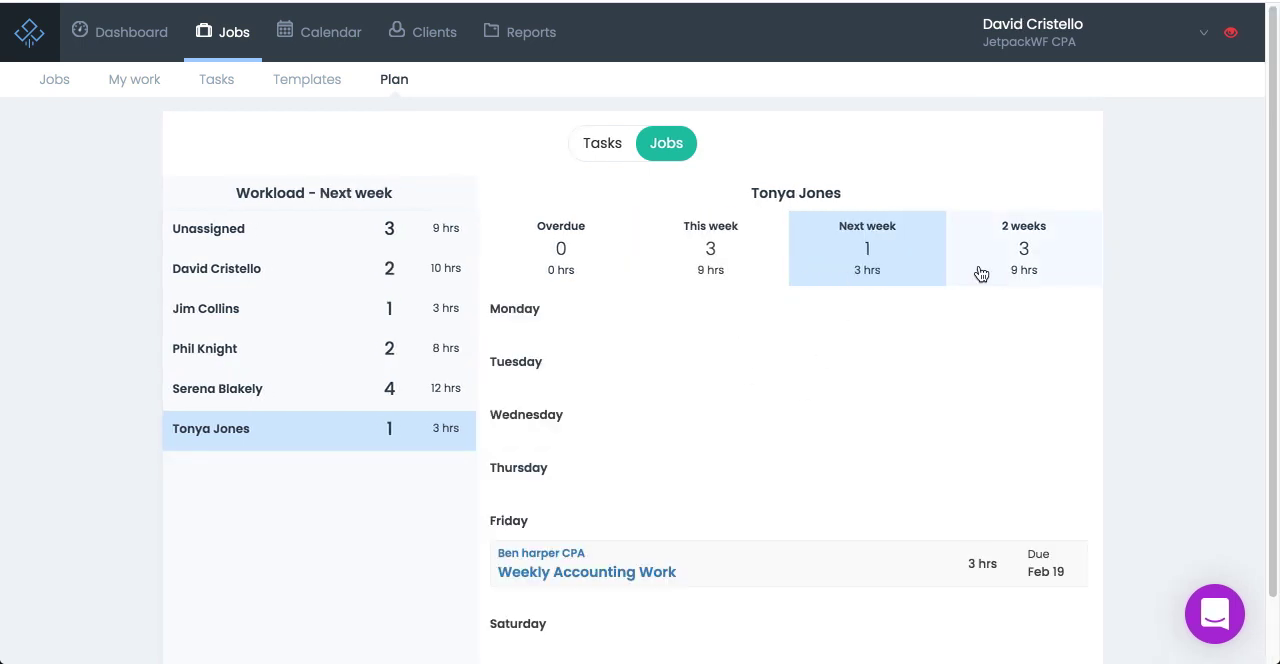
left_click(600, 141)
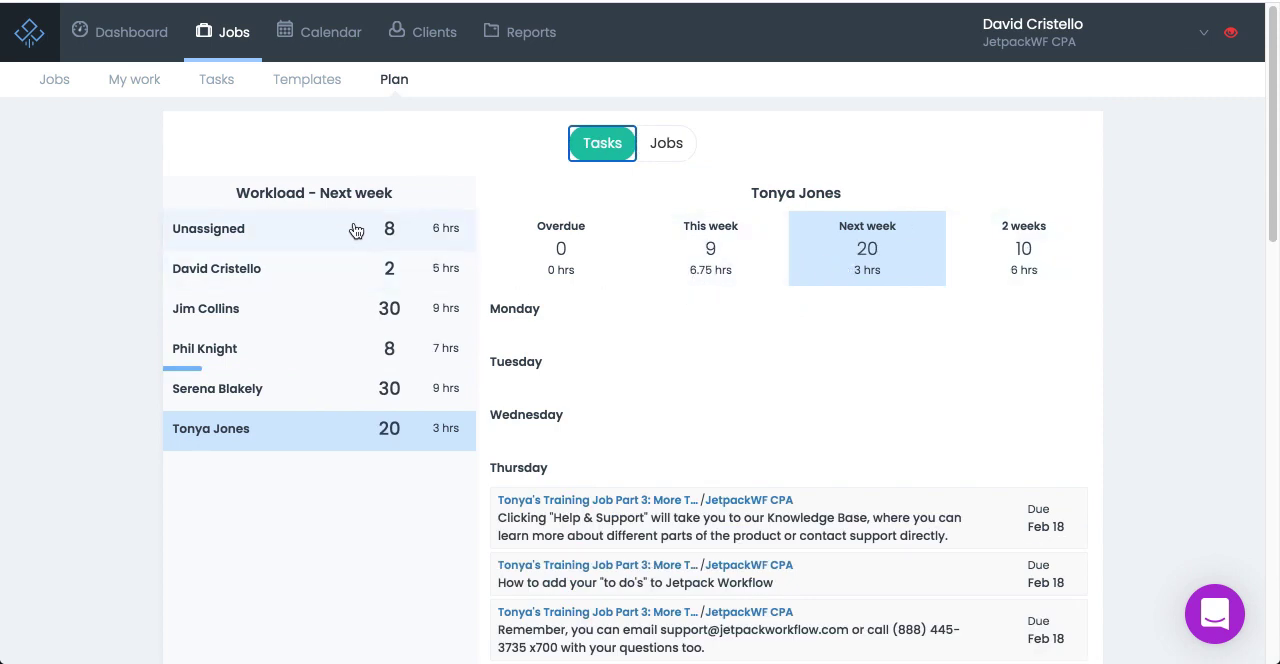
left_click(770, 285)
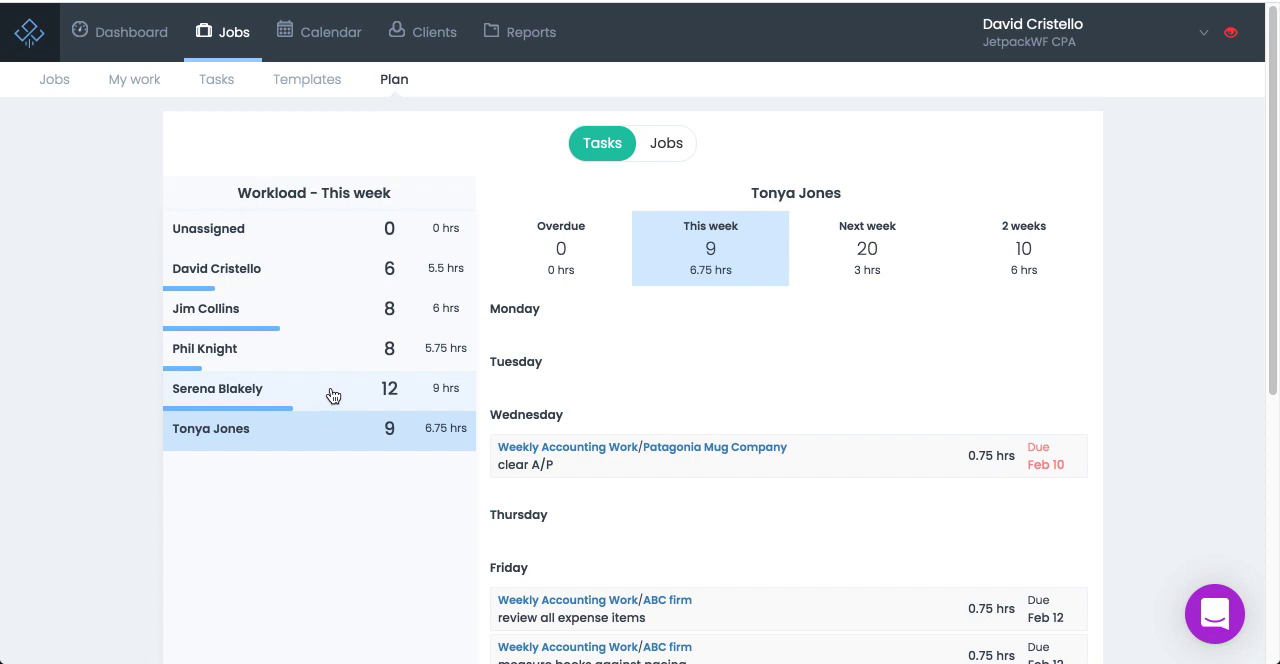
scroll(333, 396, "down", 1)
scroll(334, 397, "down", 1)
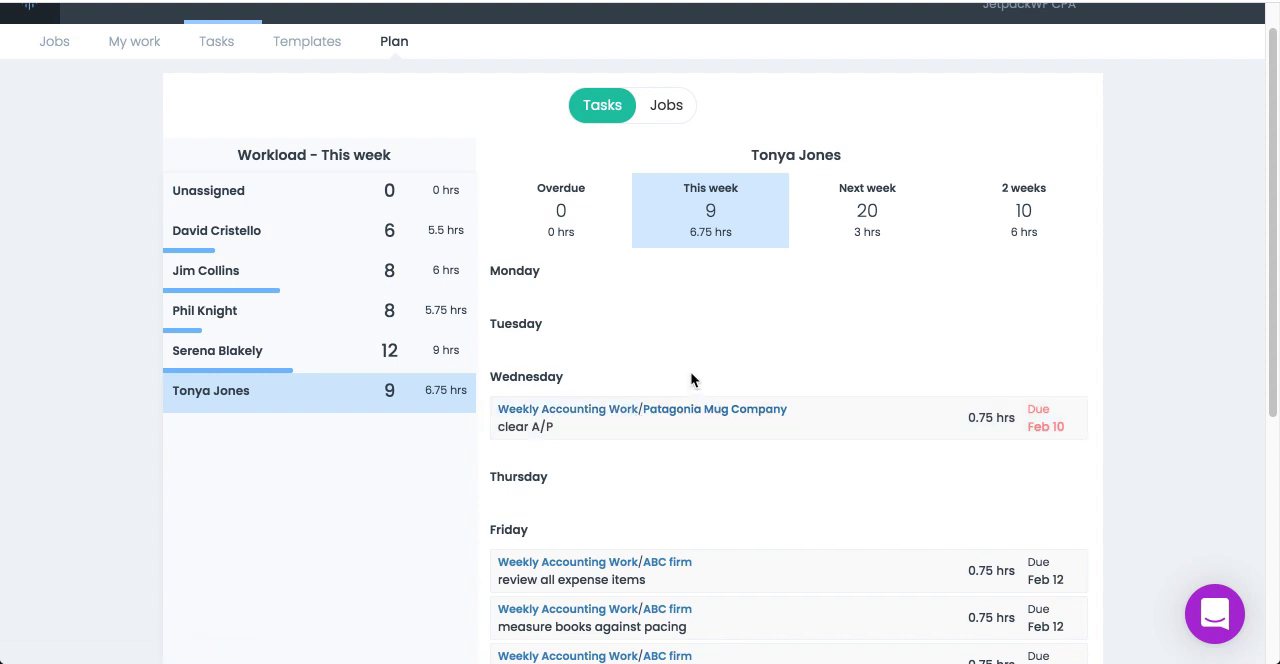
scroll(690, 378, "up", 1)
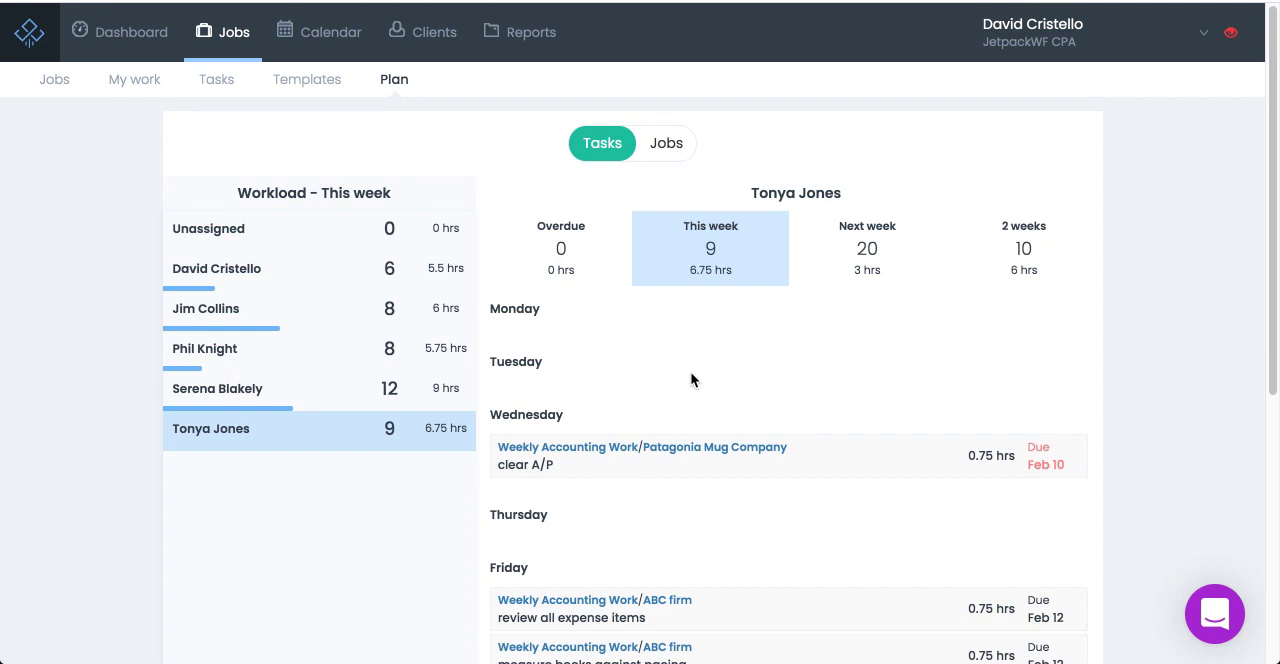